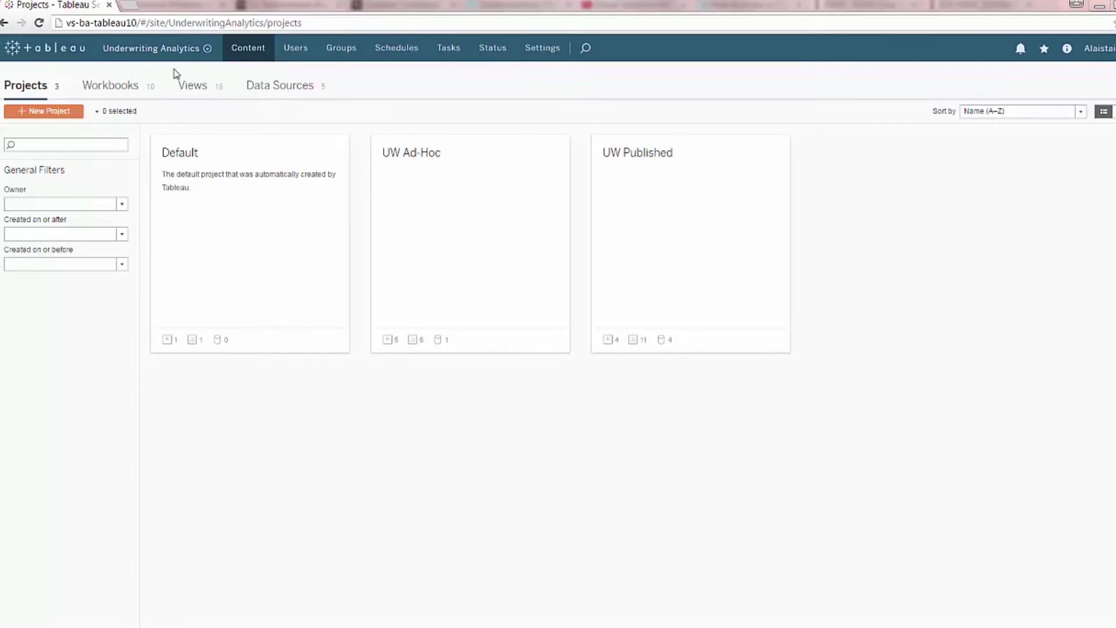
- Show the Data Sources page listing Claims, Policies, the two Insurance sources and Model
left_click(203, 51)
left_click(211, 57)
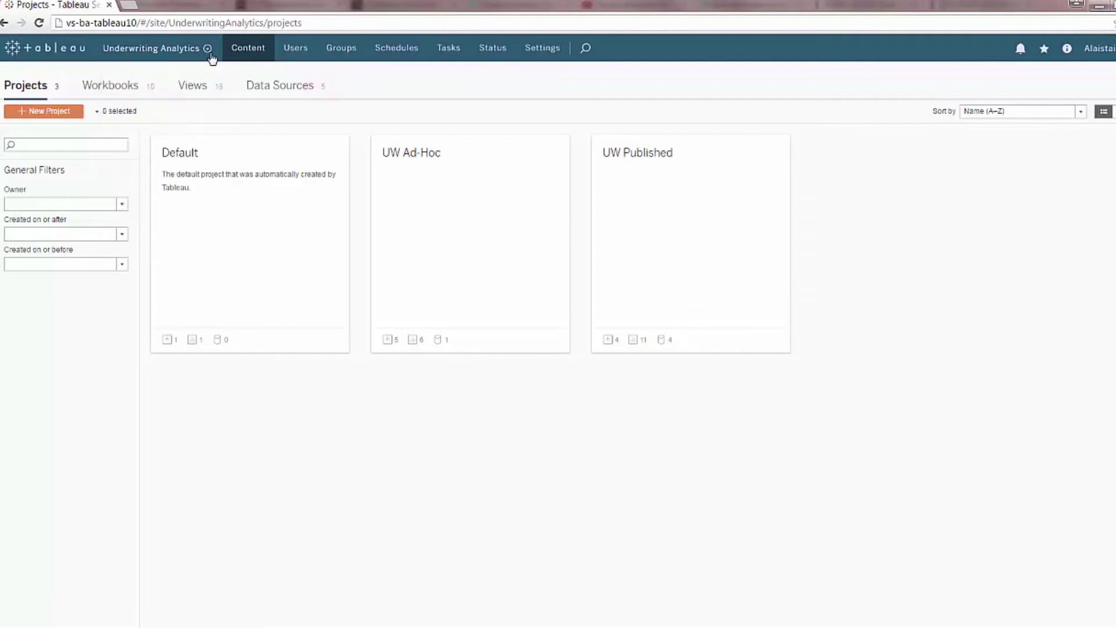
mouse_move(281, 189)
left_click(277, 87)
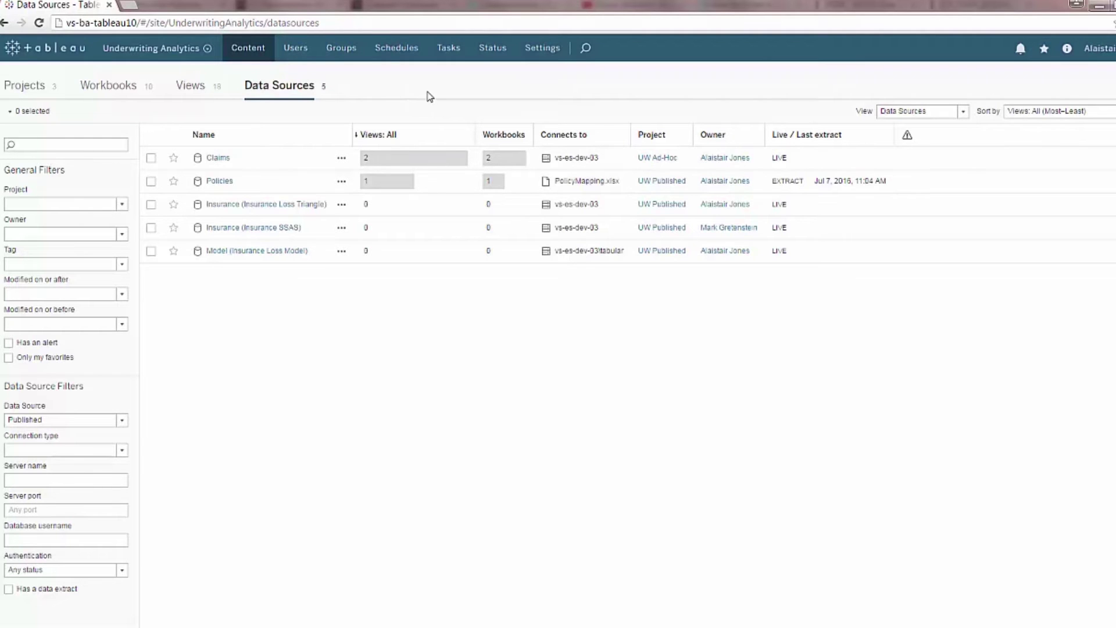
- Open the Loss Dashboard workbook, look at Loss Triangle, then return to Customer Analysis
left_click(121, 93)
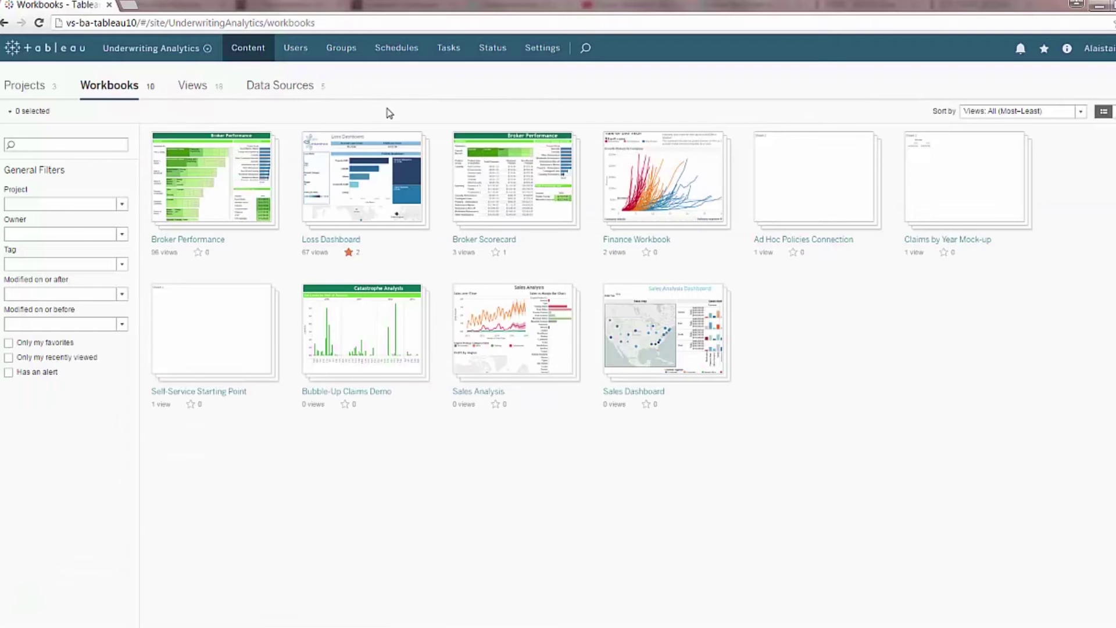
left_click(344, 241)
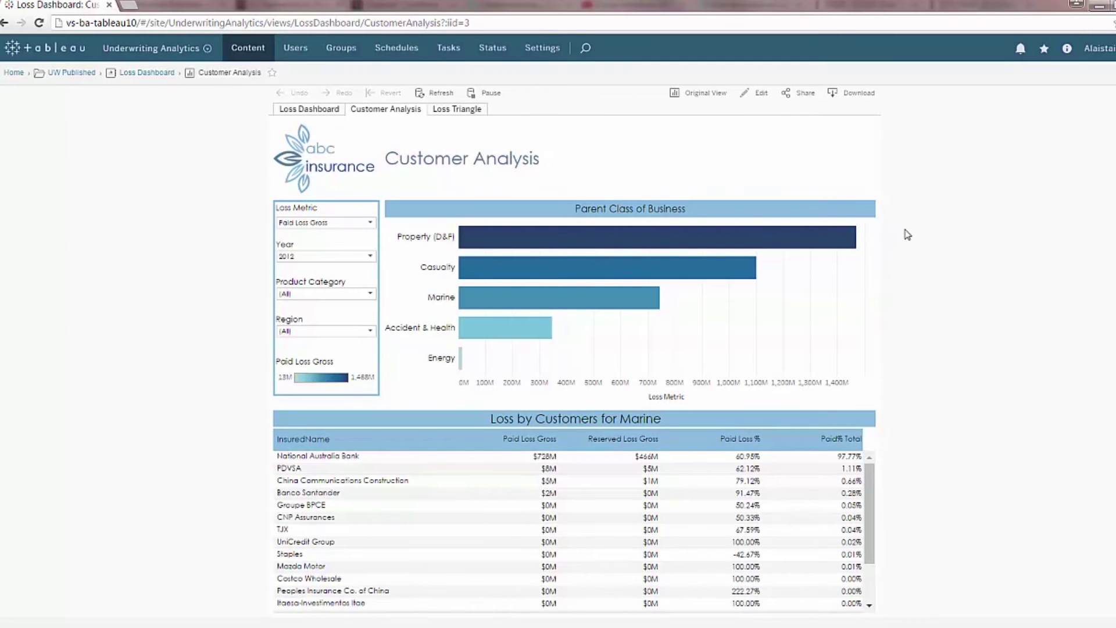
left_click(450, 110)
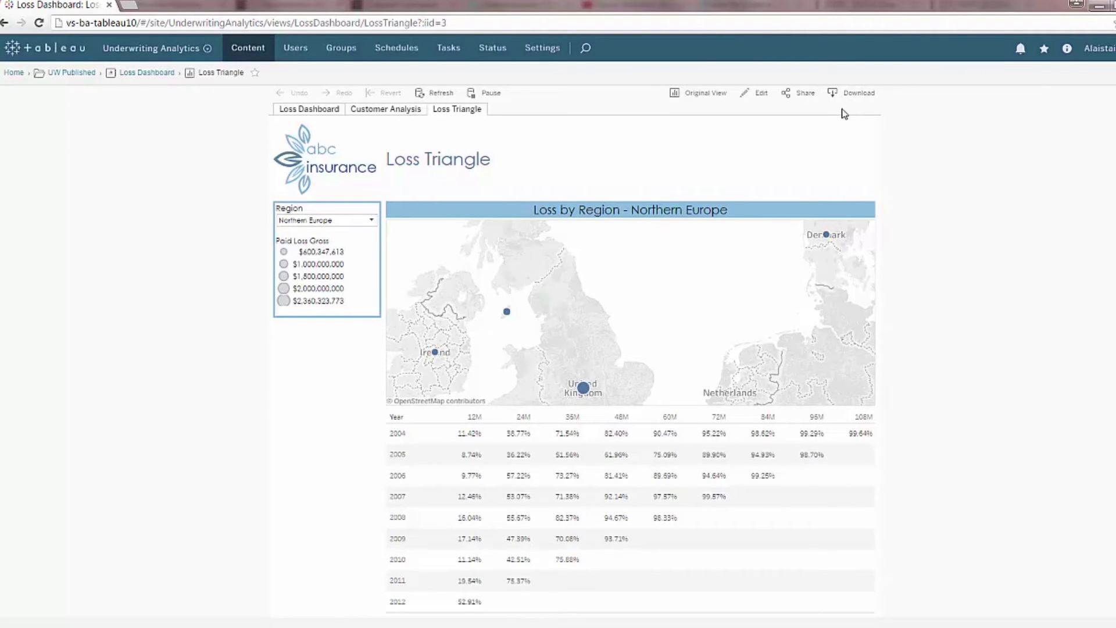
left_click(387, 111)
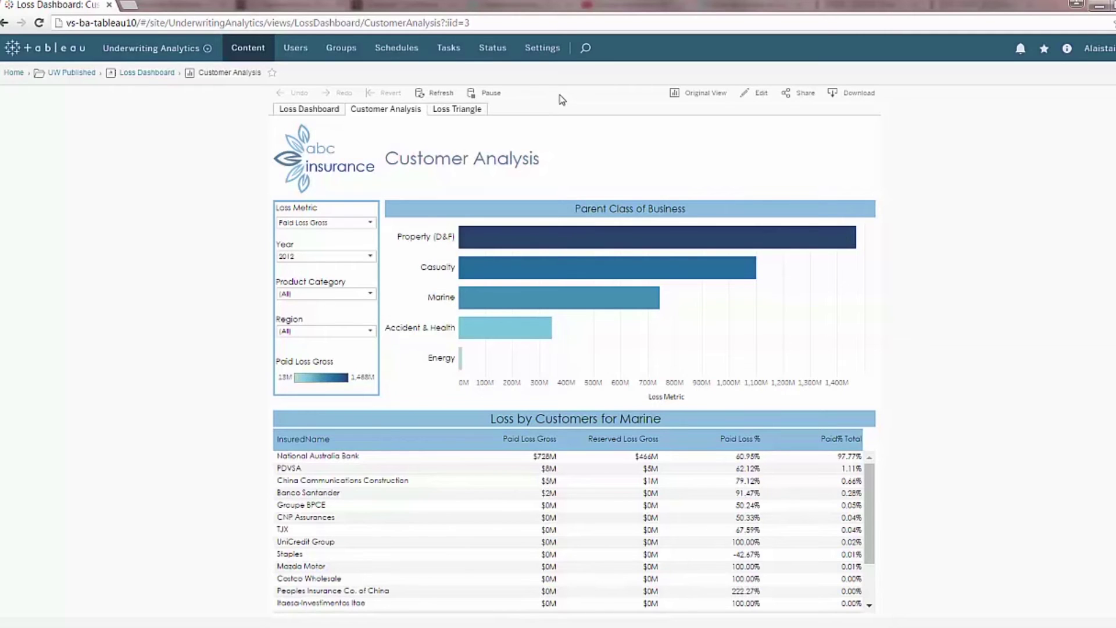
- Put the Customer Analysis dashboard into browser editing mode and scan the sheet tabs
left_click(759, 100)
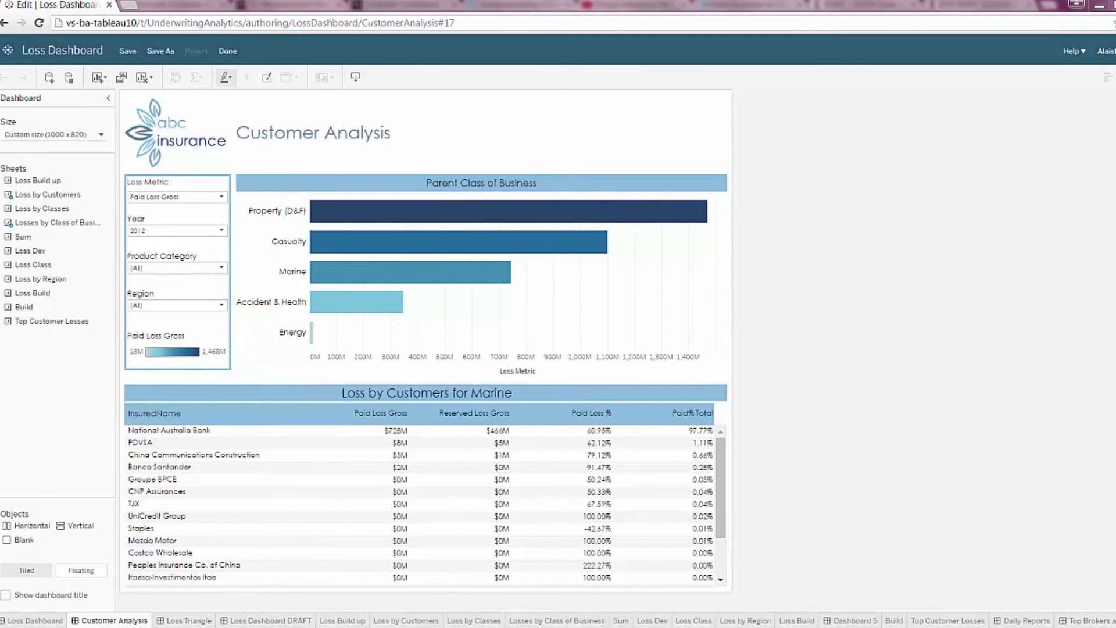
scroll(558, 620, "right", 5)
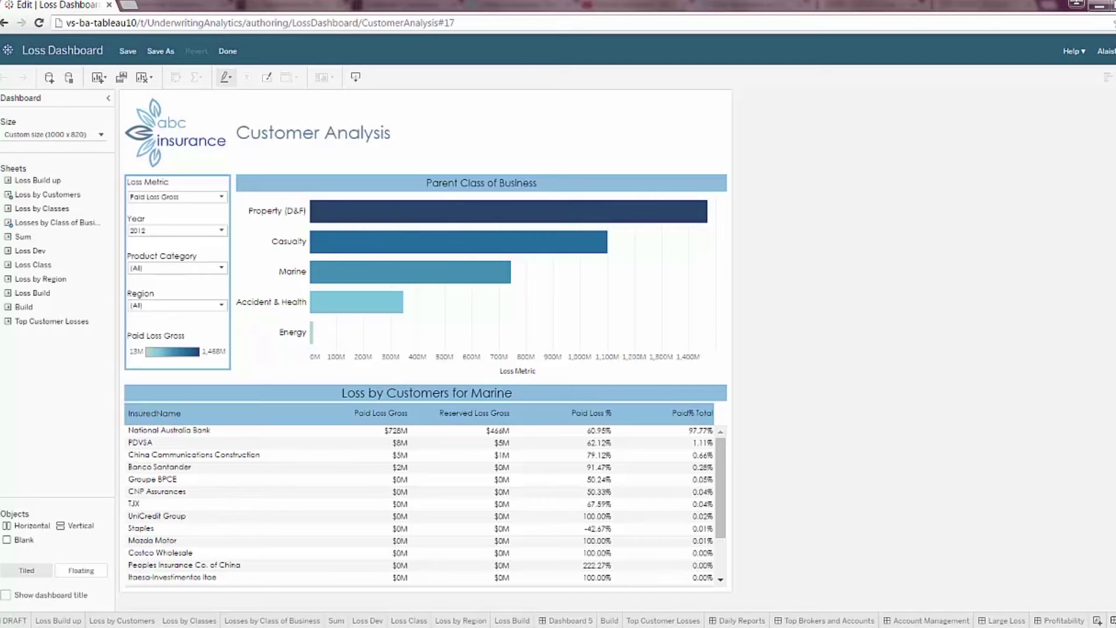
scroll(558, 620, "left", 3)
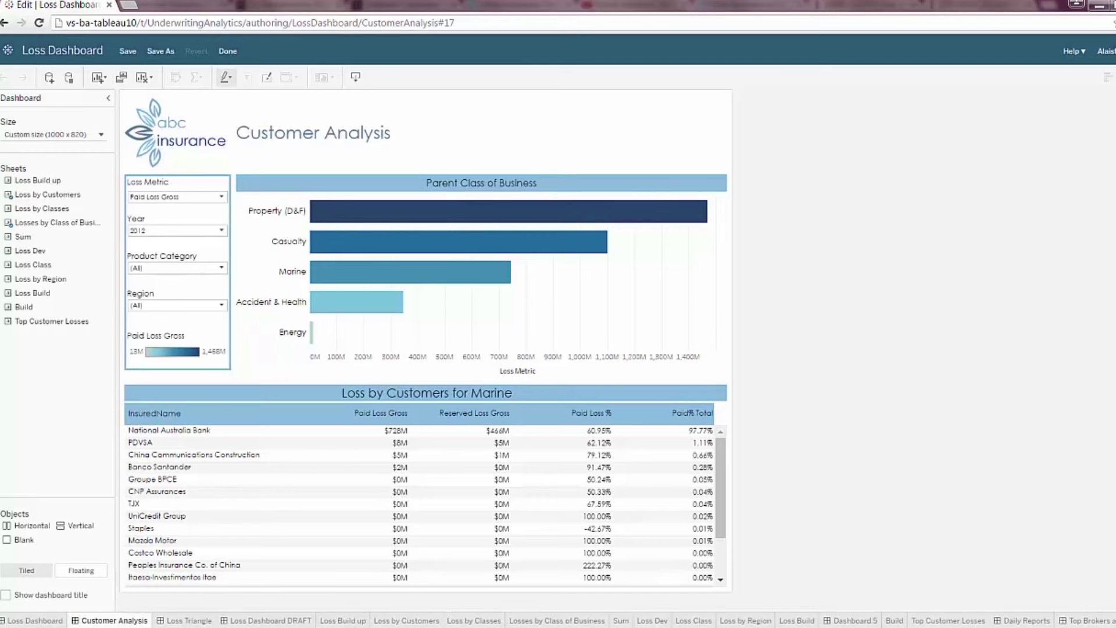
- Duplicate the Losses by Class of Business sheet and rename the copy 'Losses by Risk Region'
left_click(298, 205)
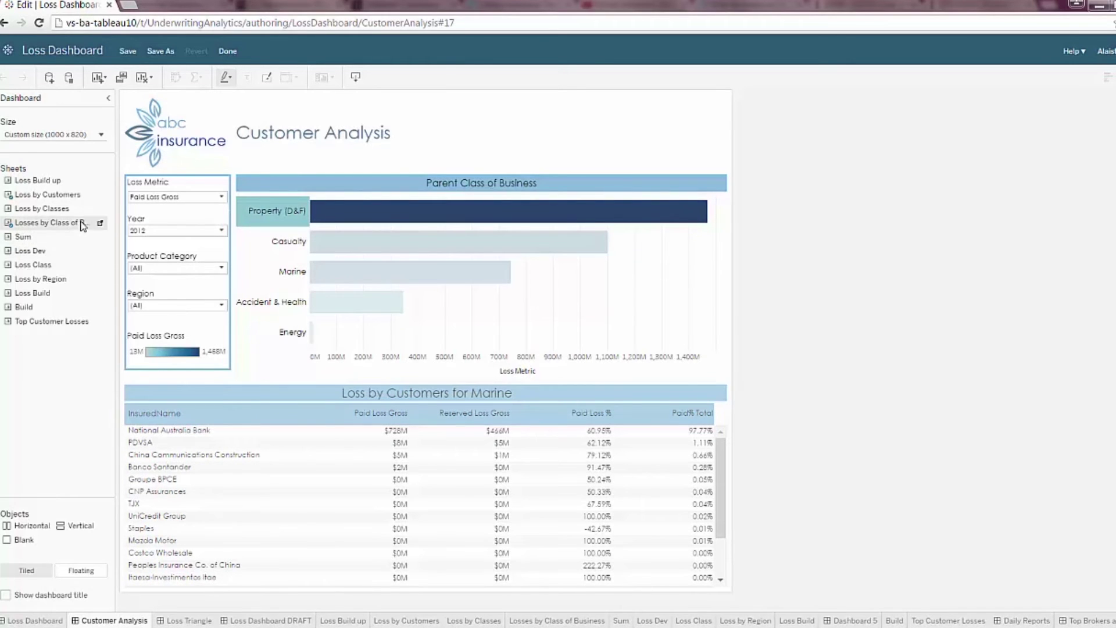
left_click(99, 223)
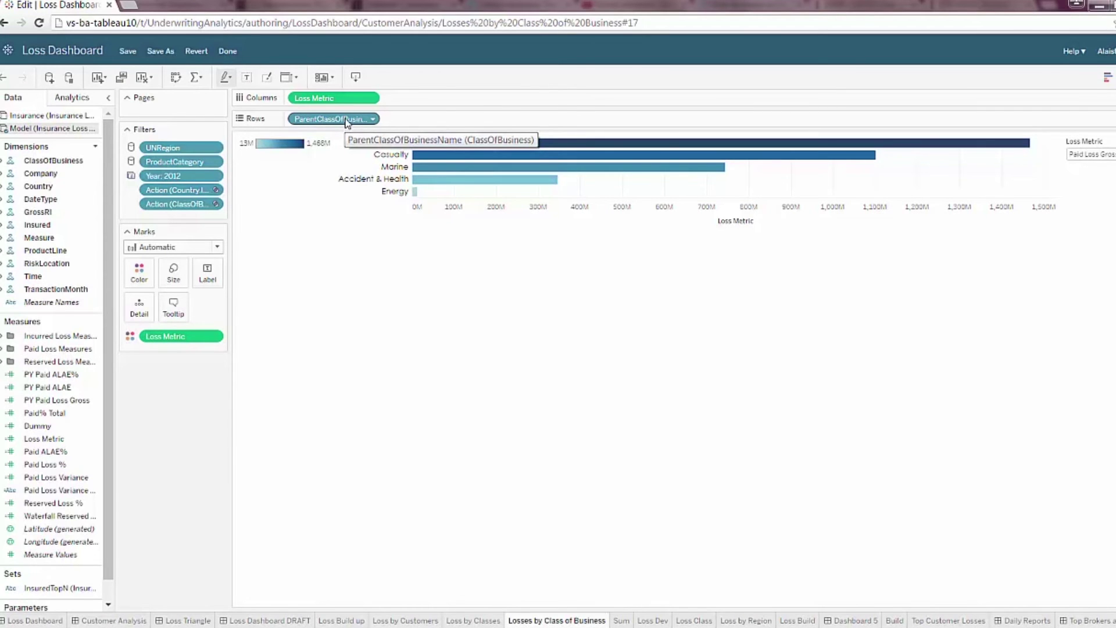
right_click(567, 619)
left_click(568, 549)
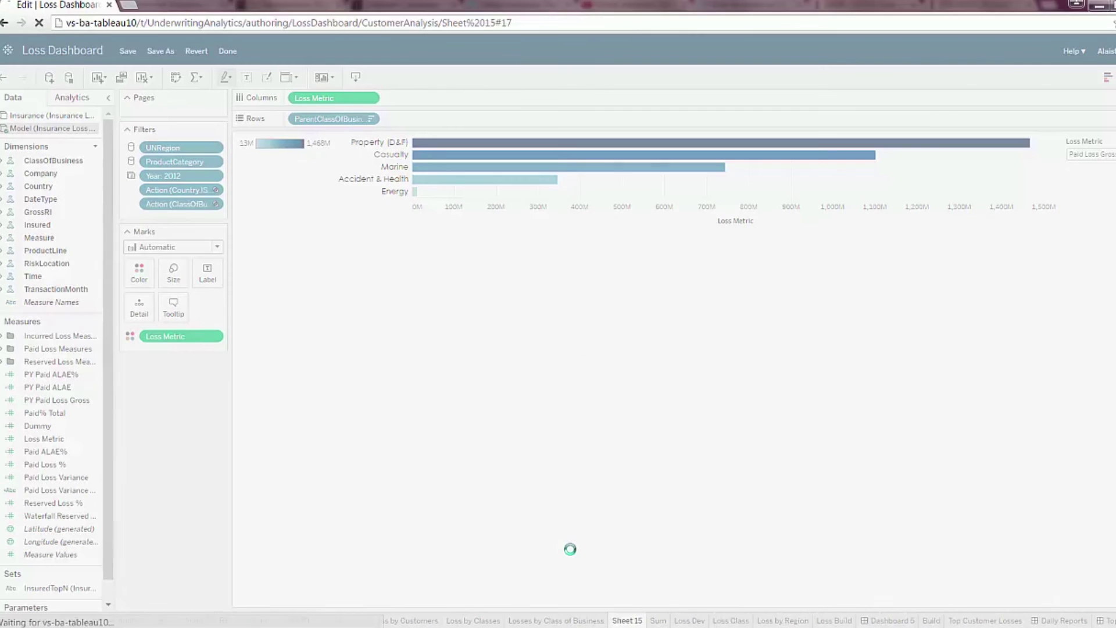
double_click(637, 620)
type("Losses by Risk Region")
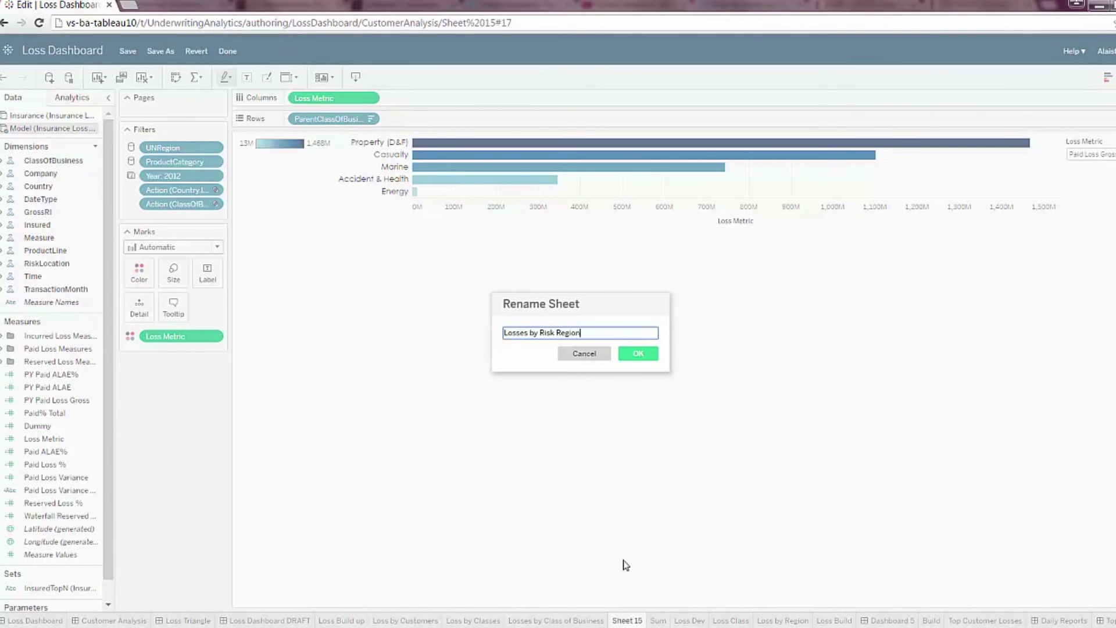
- Chart losses by RiskLocation Region on Rows, sorted descending, then go back to Customer Analysis
left_click(639, 353)
left_click(3, 264)
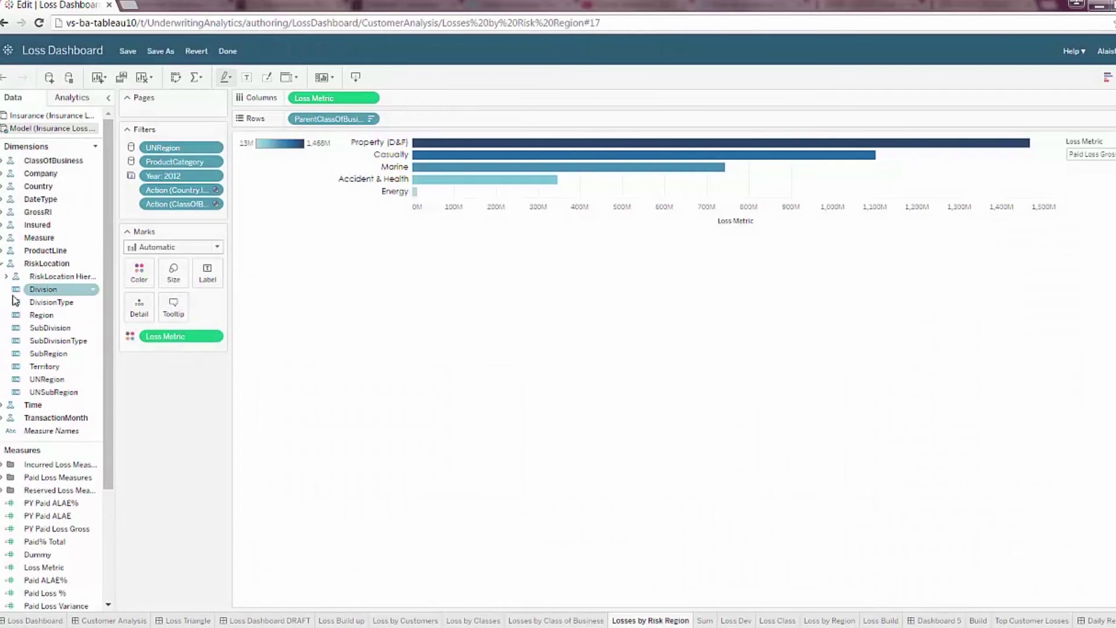
left_click_drag(31, 322, 341, 123)
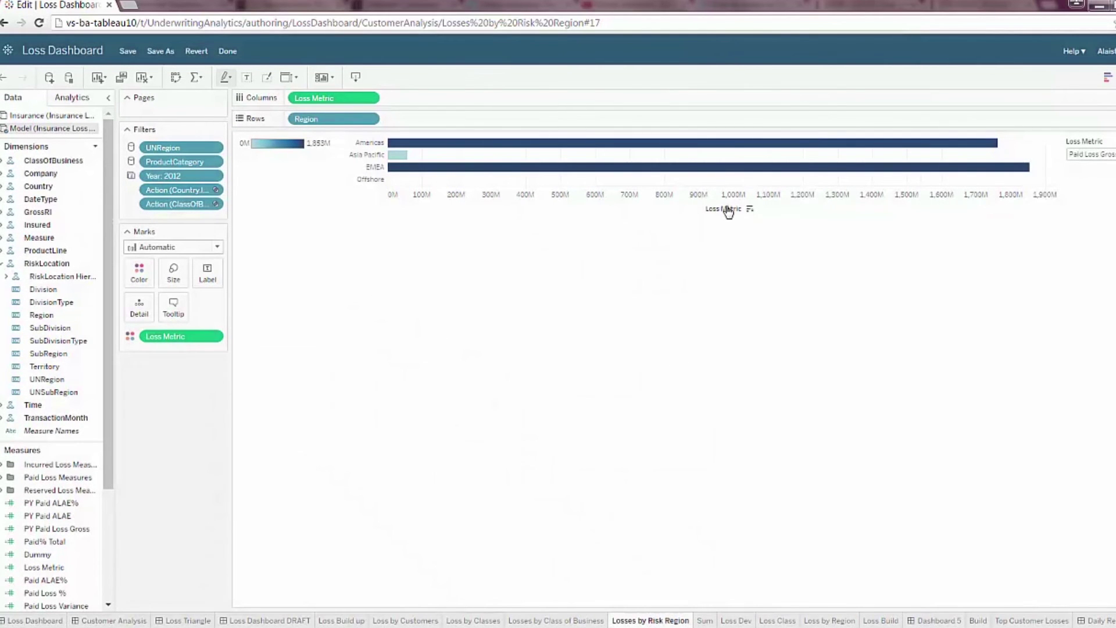
mouse_move(746, 214)
left_click(750, 210)
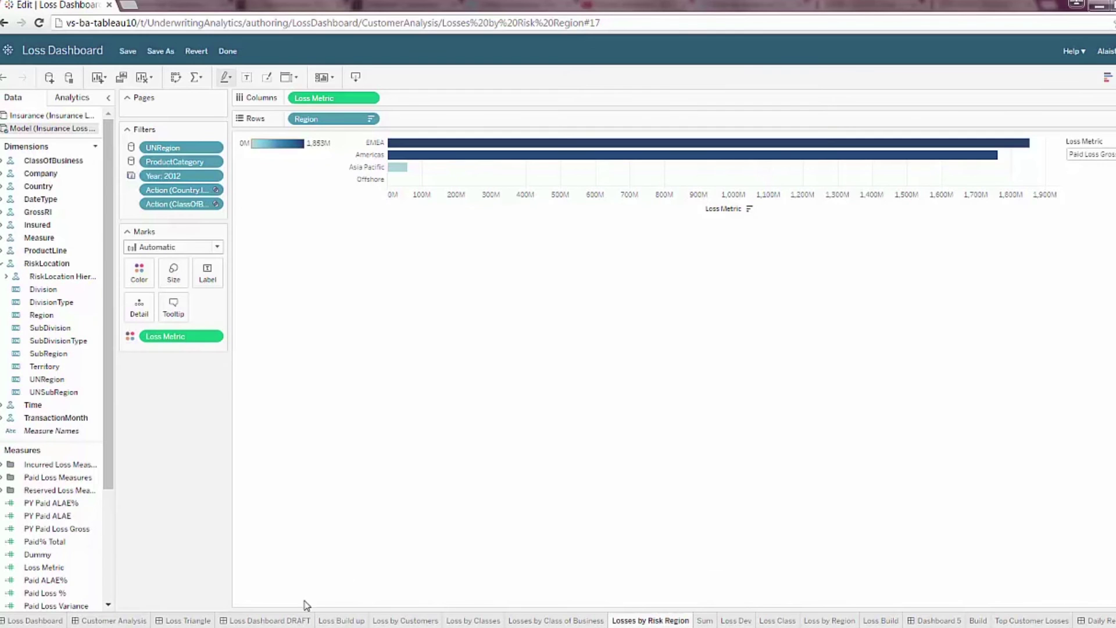
left_click(104, 621)
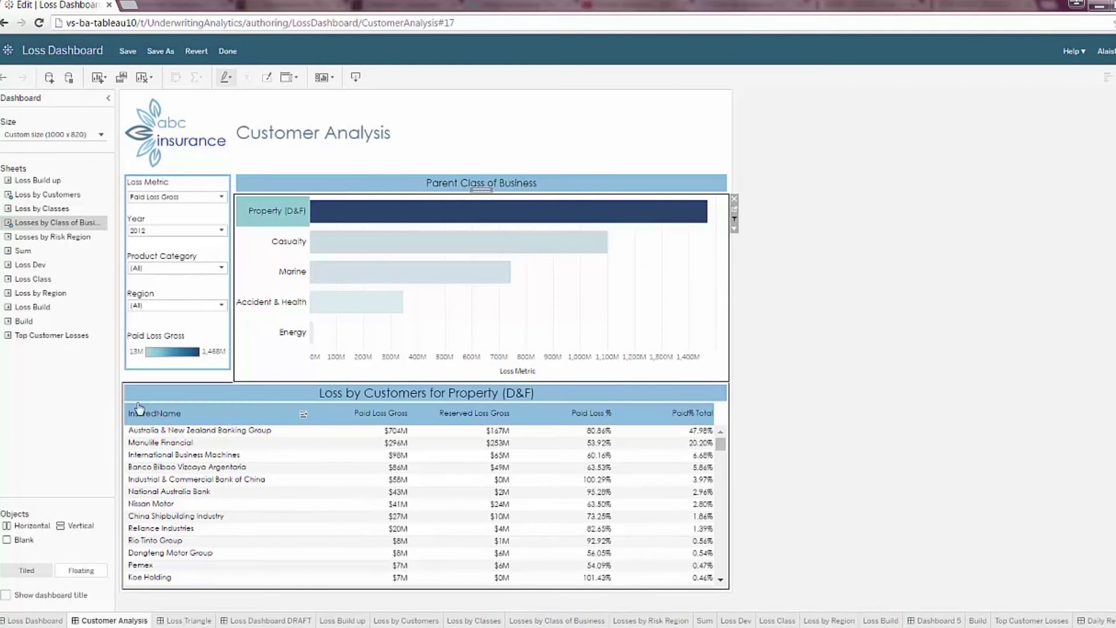
- Add Losses by Risk Region below the class chart and show the class chart's own title
left_click_drag(73, 238, 496, 338)
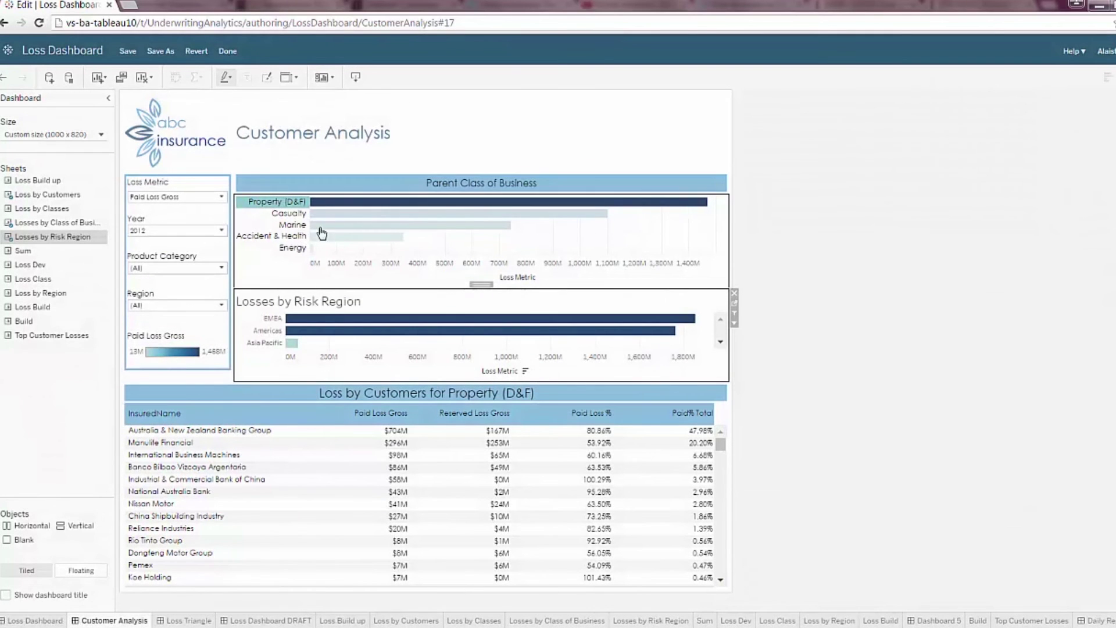
left_click(725, 186)
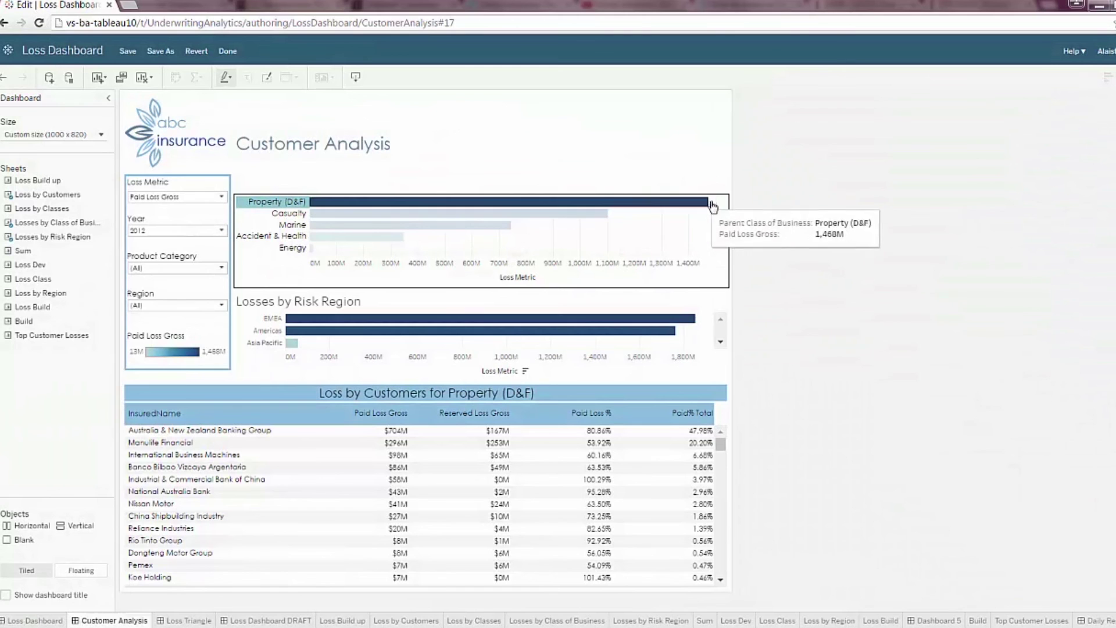
left_click(721, 209)
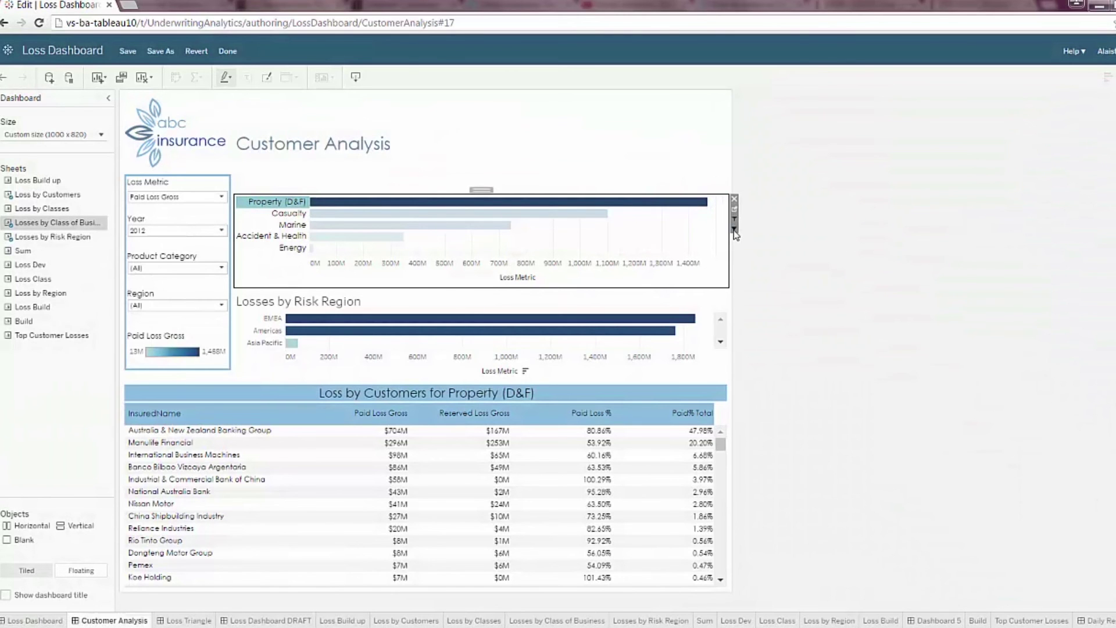
left_click(735, 231)
left_click(757, 285)
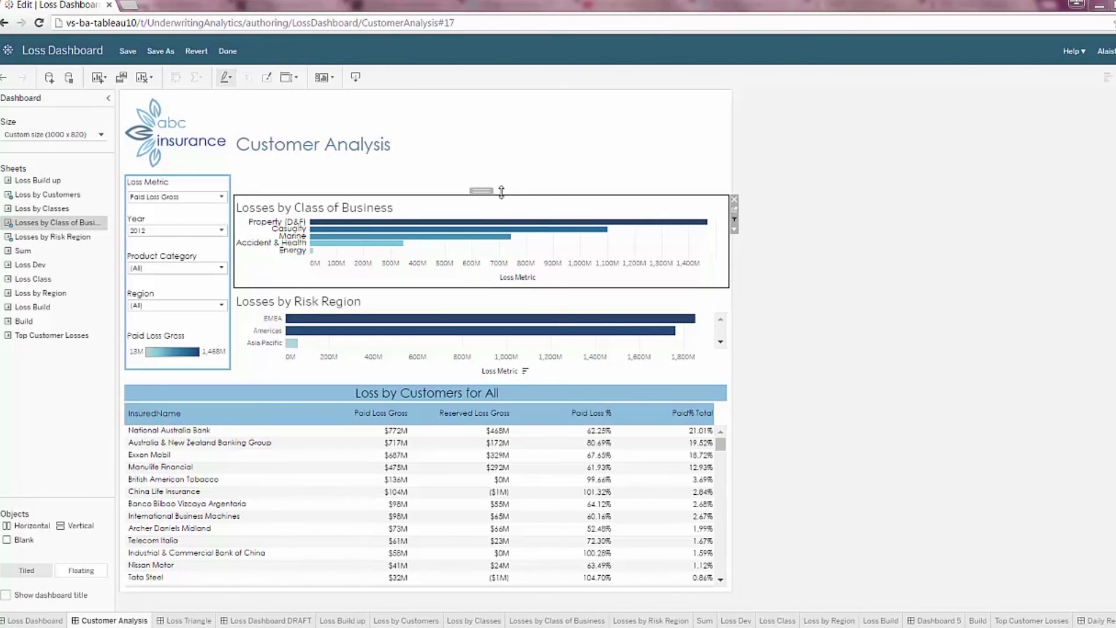
- Remove the old Parent Class of Business header and stretch the class chart upward
left_click(501, 191)
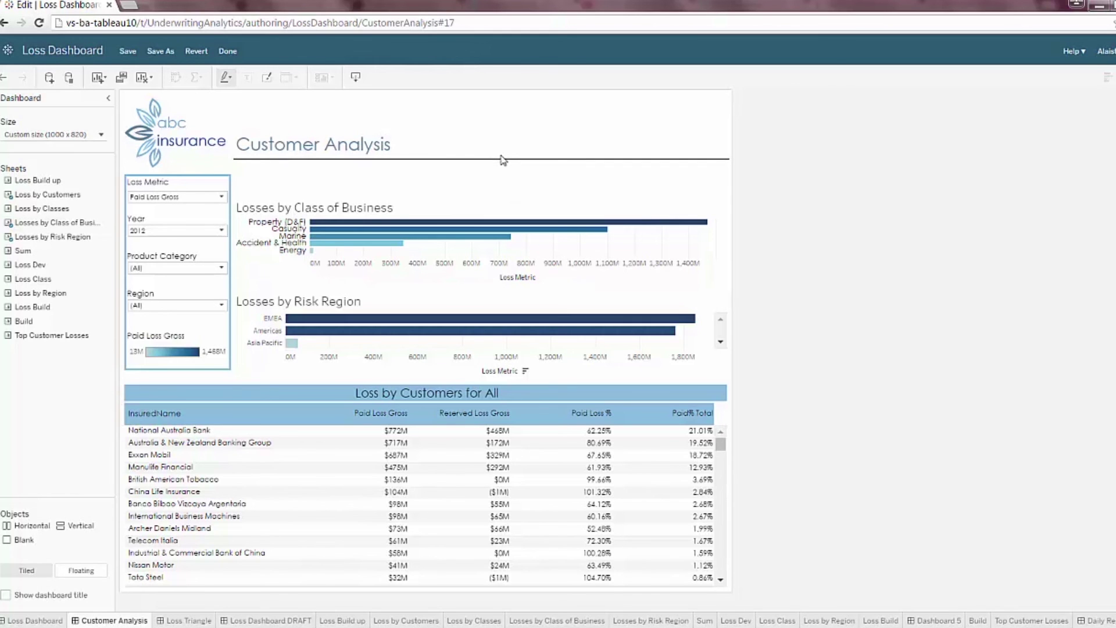
left_click_drag(503, 160, 503, 157)
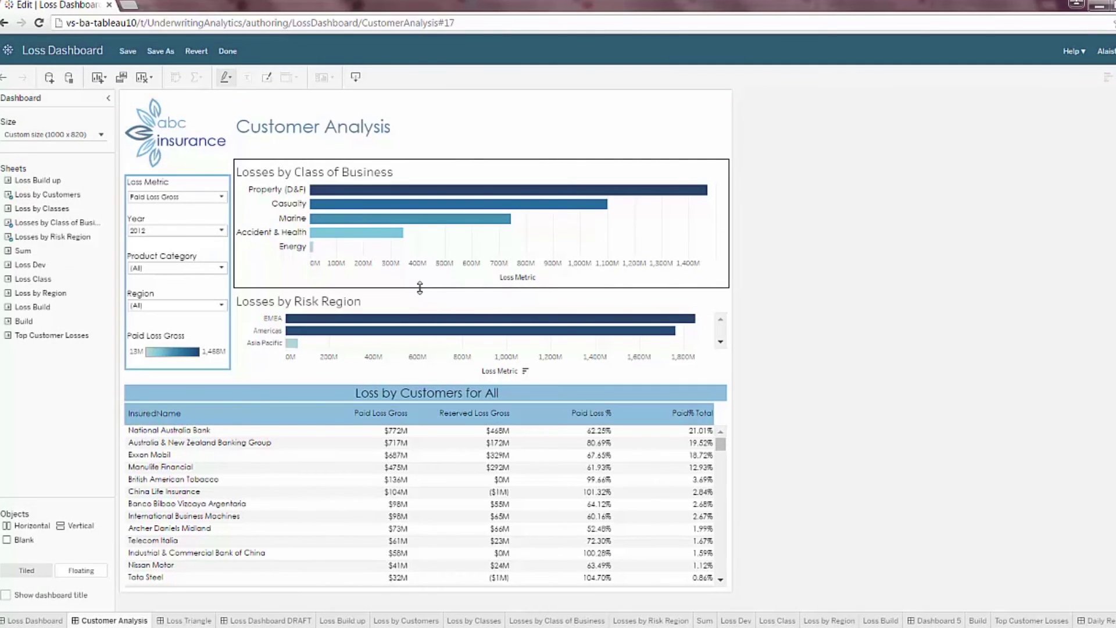
left_click_drag(420, 287, 425, 274)
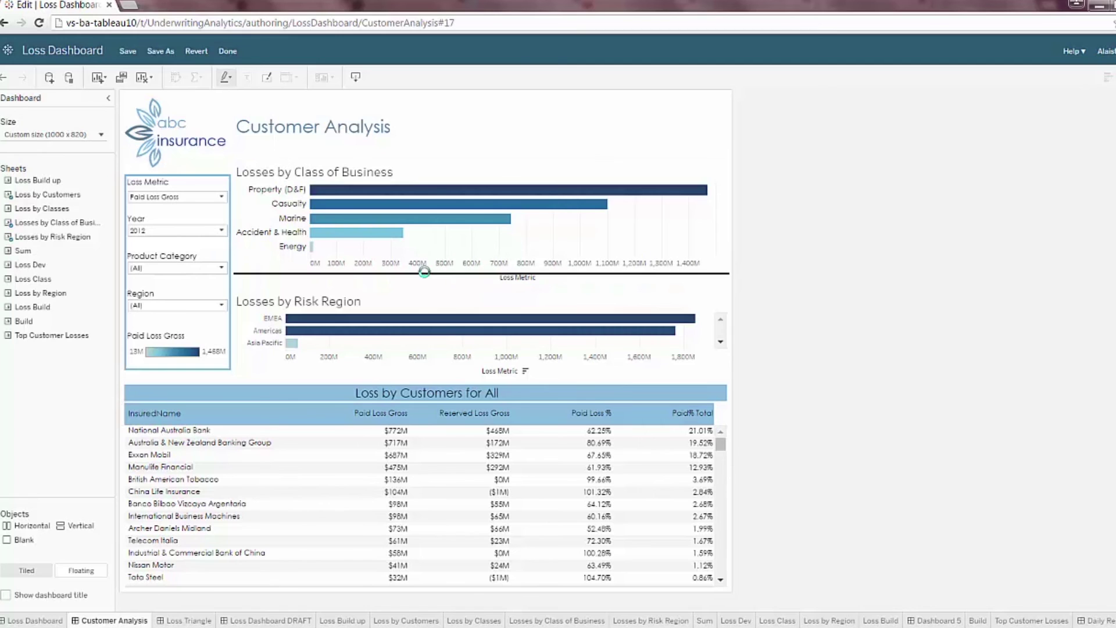
- Save the workbook as a new copy named 'Loss Dashboard v2' in the UW Published project
left_click(161, 52)
type("L")
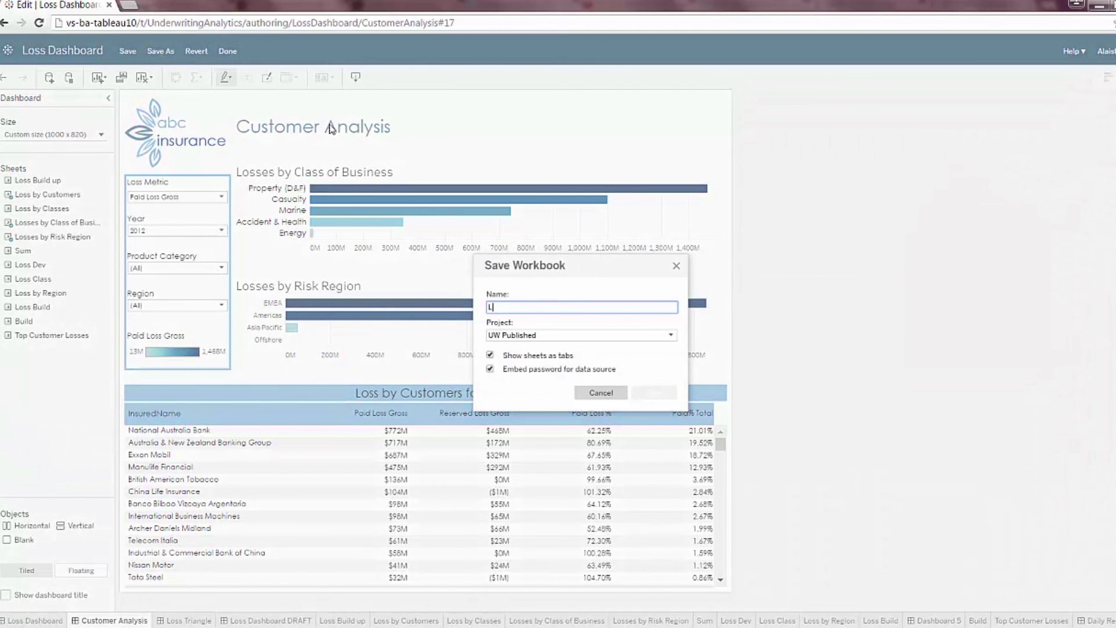
type("oss Dashboard v2")
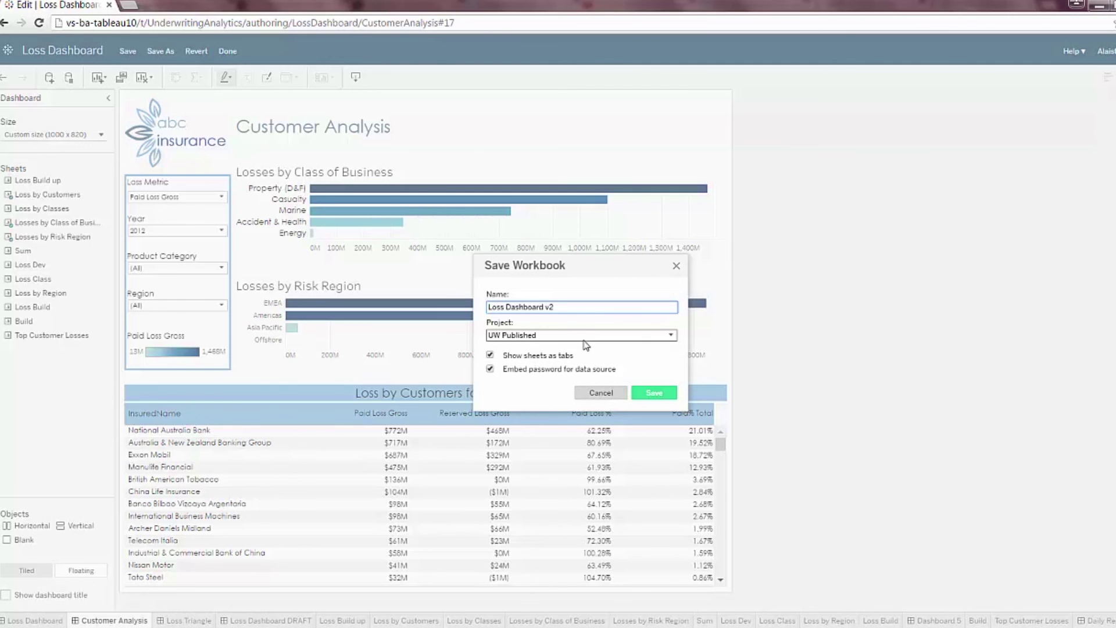
left_click(656, 393)
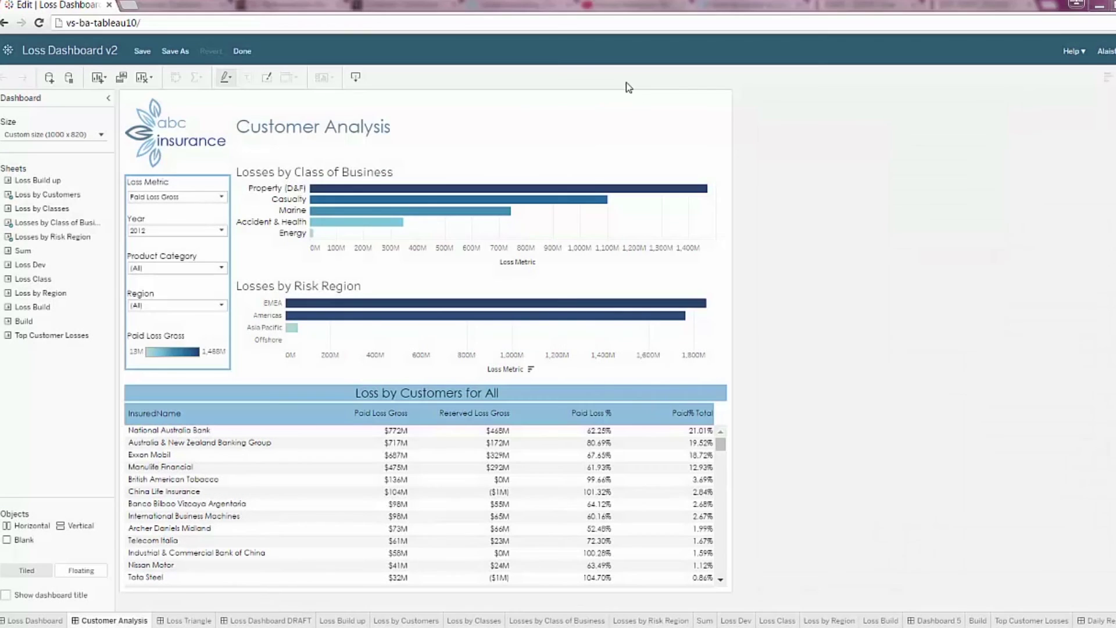
left_click(530, 23)
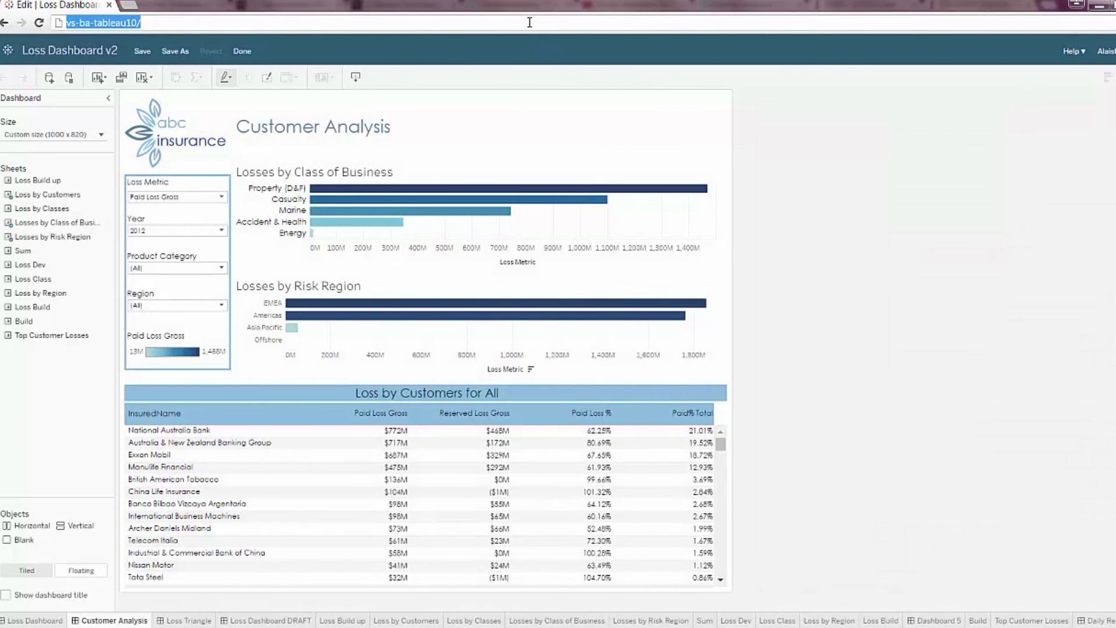
- Load the server home page and open the UW Published project's workbooks
key("Return")
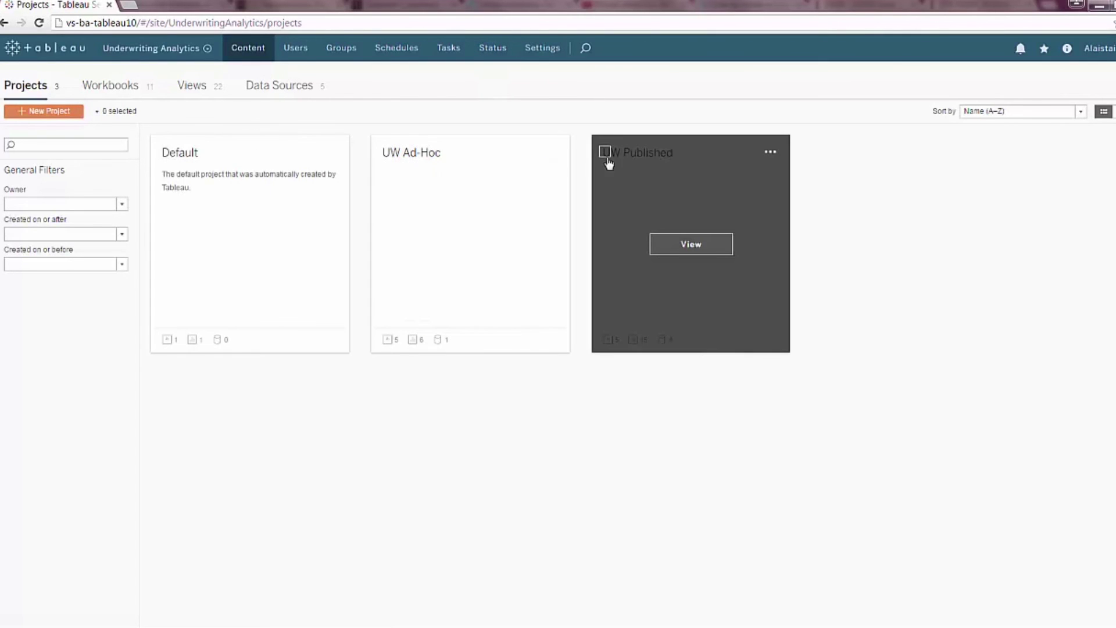
left_click(637, 150)
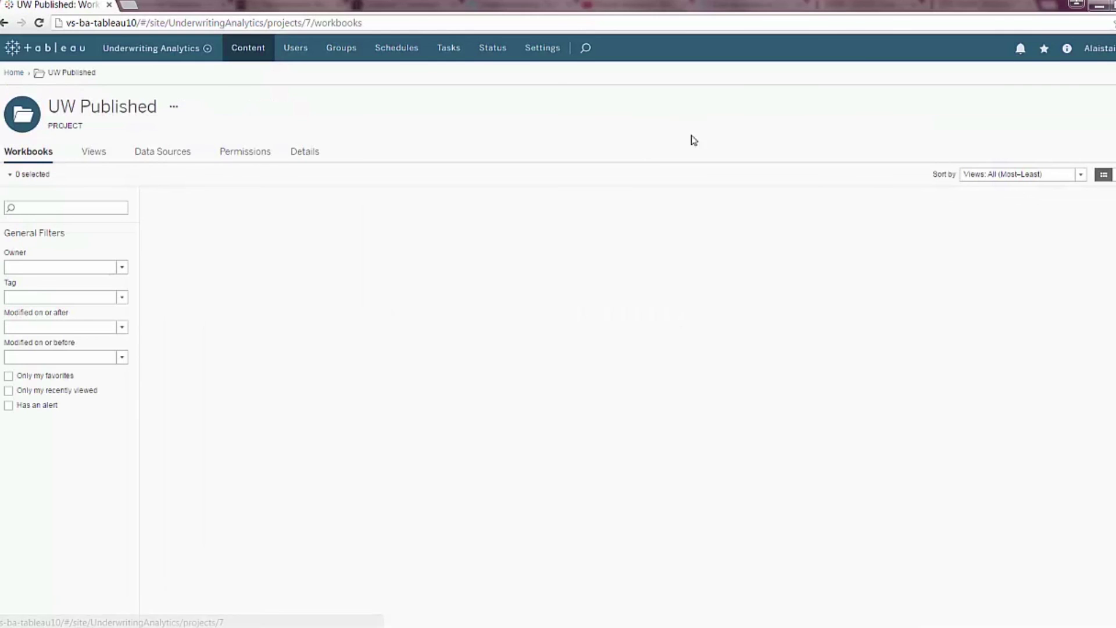